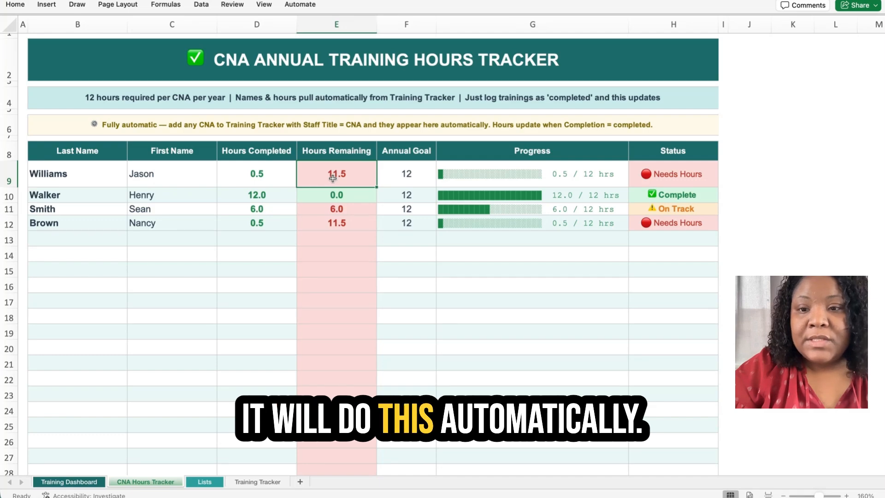
# Review rows 9–10: Needs Hours in H9, and the Complete CNA with 12.0 hours and 0.0 remaining.
pyautogui.click(470, 179)
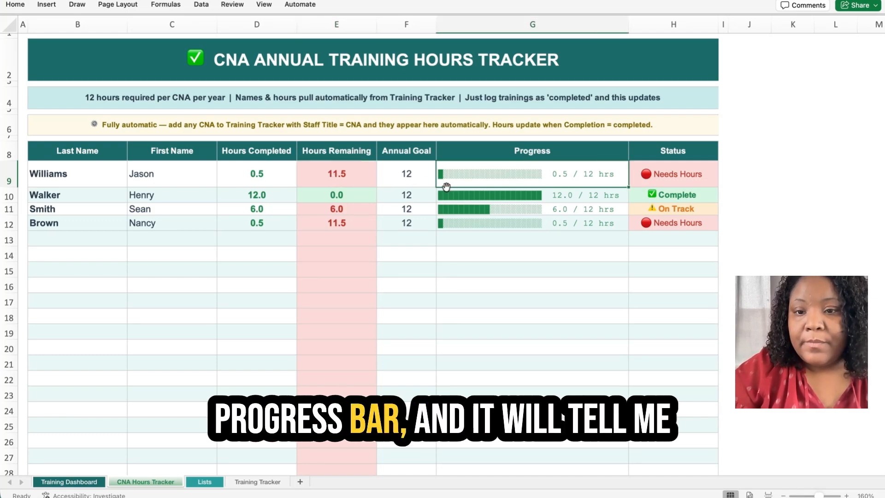
pyautogui.click(704, 177)
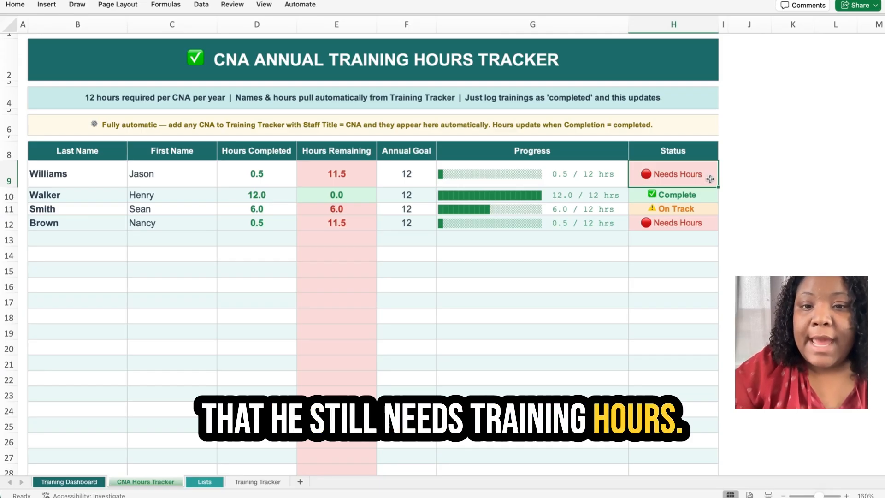
pyautogui.click(109, 197)
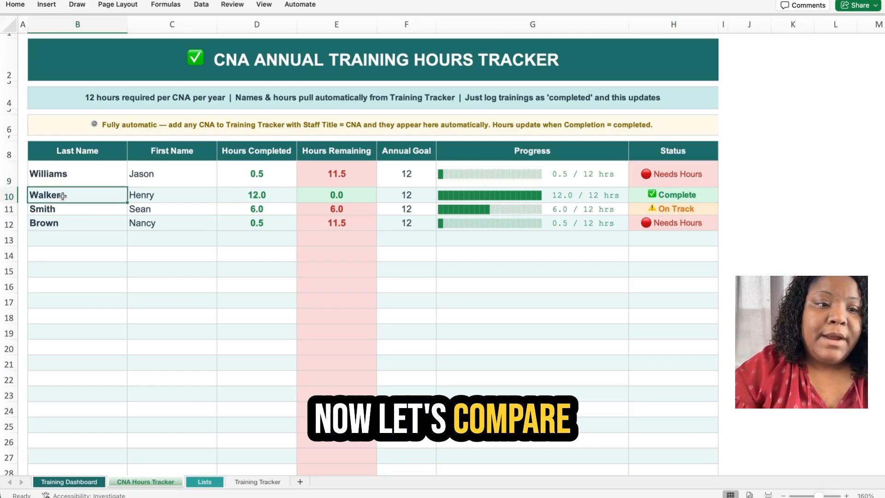
pyautogui.click(283, 192)
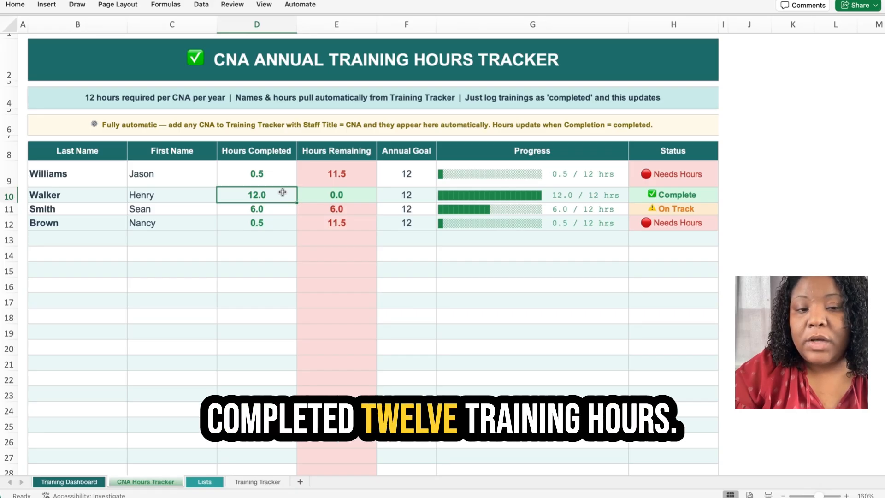
pyautogui.click(340, 196)
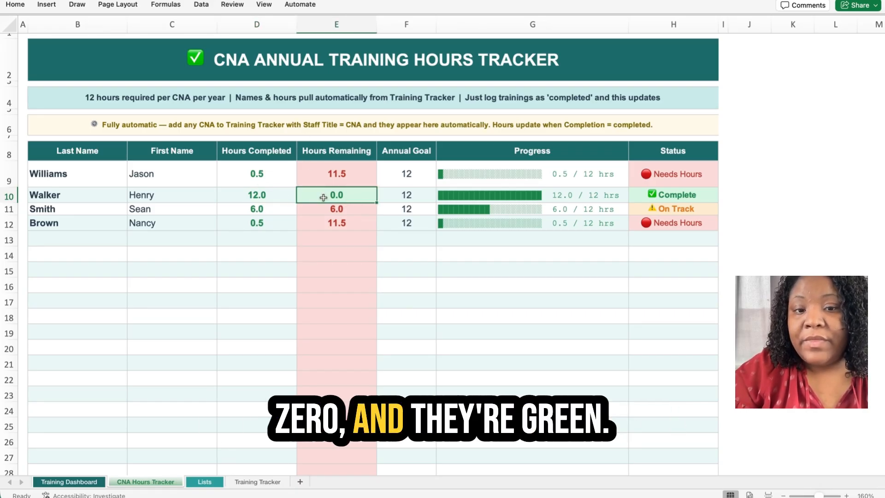
pyautogui.click(460, 200)
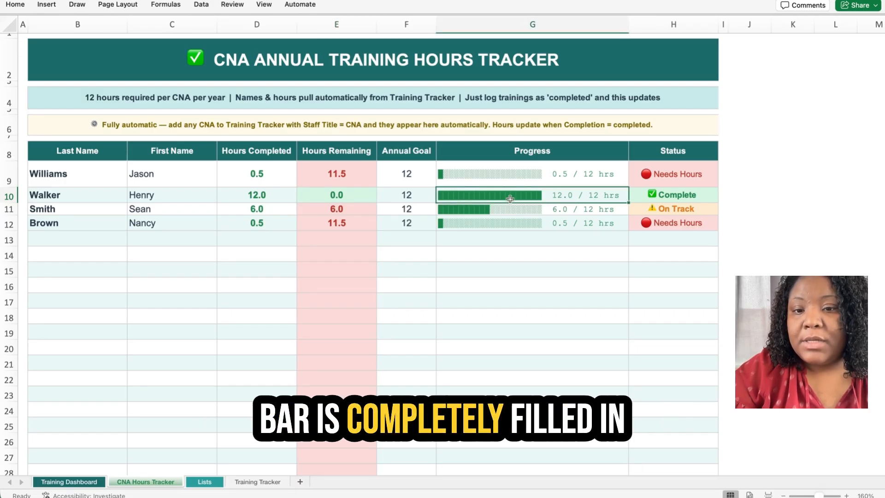
pyautogui.click(713, 196)
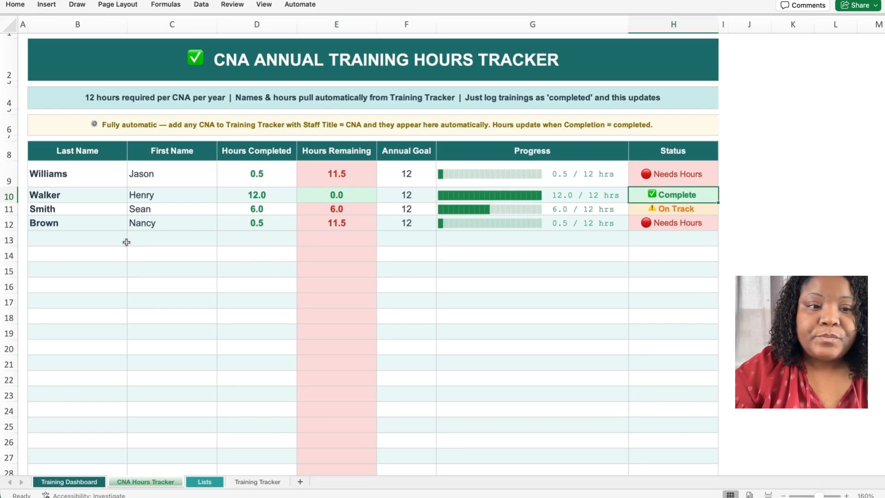
# Review row 11's 6.0 hours completed, 6.0 remaining and On Track status, then open the Training Tracker sheet.
pyautogui.click(83, 211)
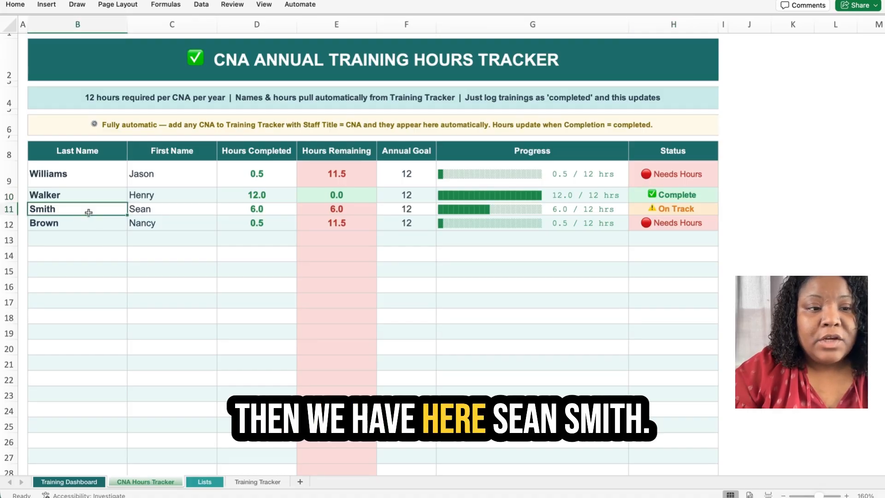
pyautogui.click(273, 211)
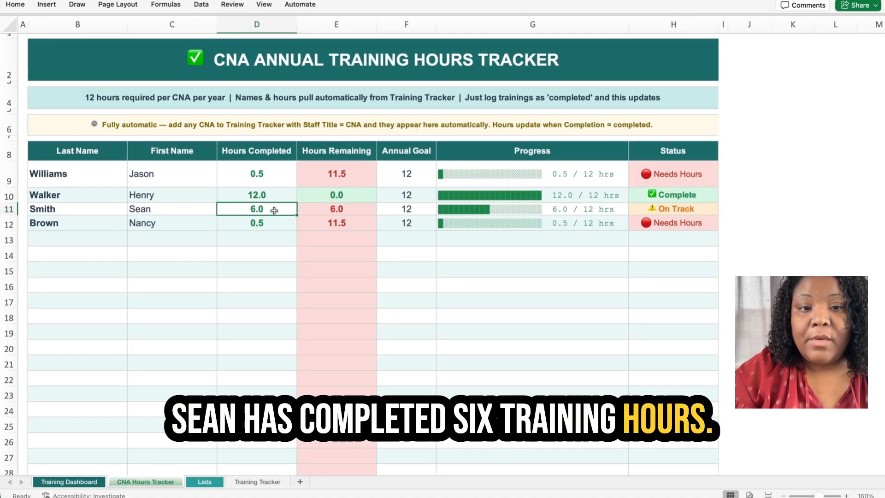
pyautogui.click(358, 210)
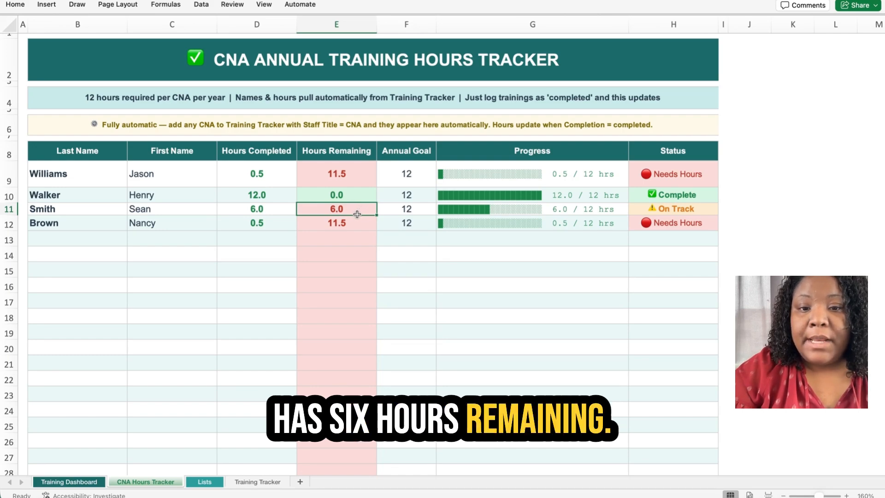
pyautogui.click(469, 210)
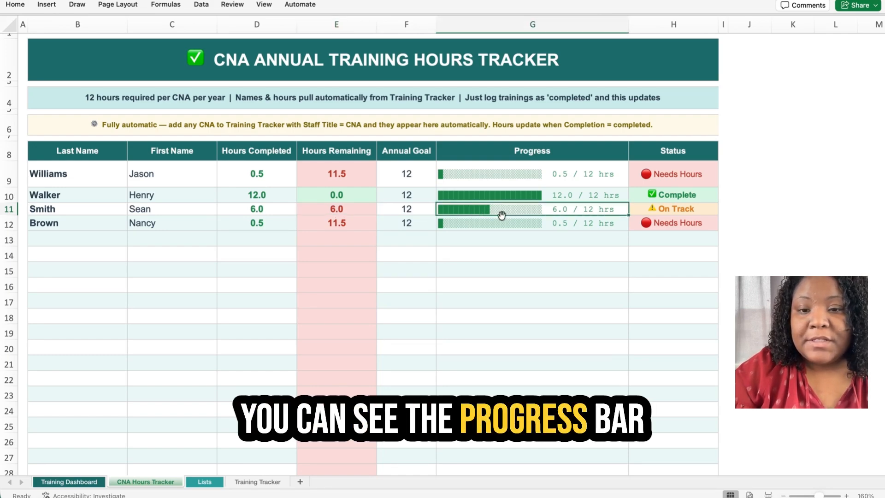
pyautogui.click(701, 207)
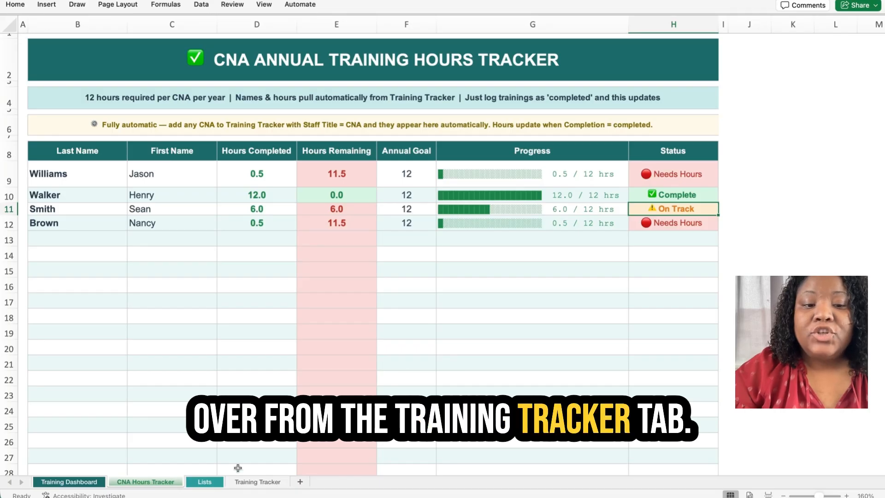
pyautogui.click(264, 484)
# Clear LPN from D6 and enter the new CNA's last and first names in row 6.
pyautogui.click(315, 213)
pyautogui.press('Delete')
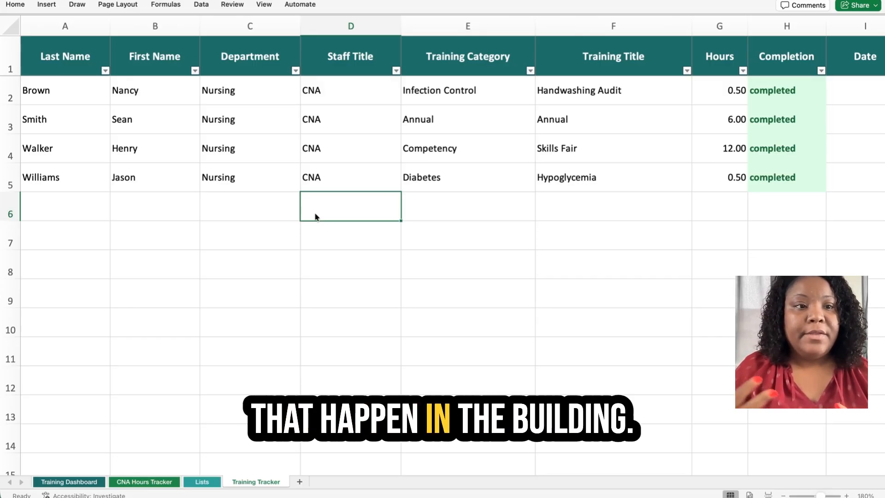
pyautogui.click(56, 215)
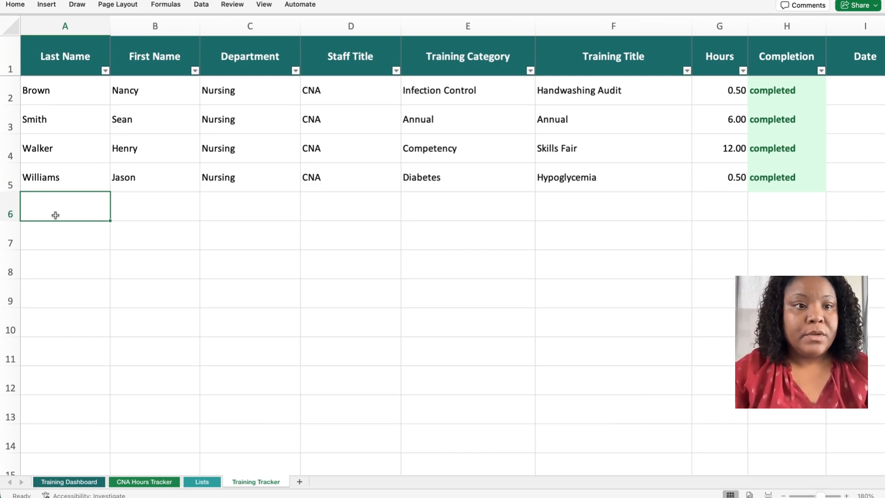
pyautogui.press('Tab')
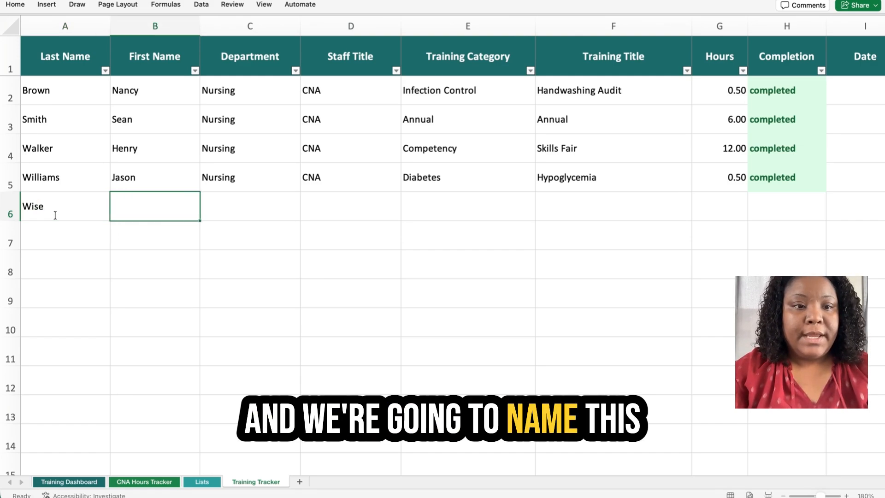
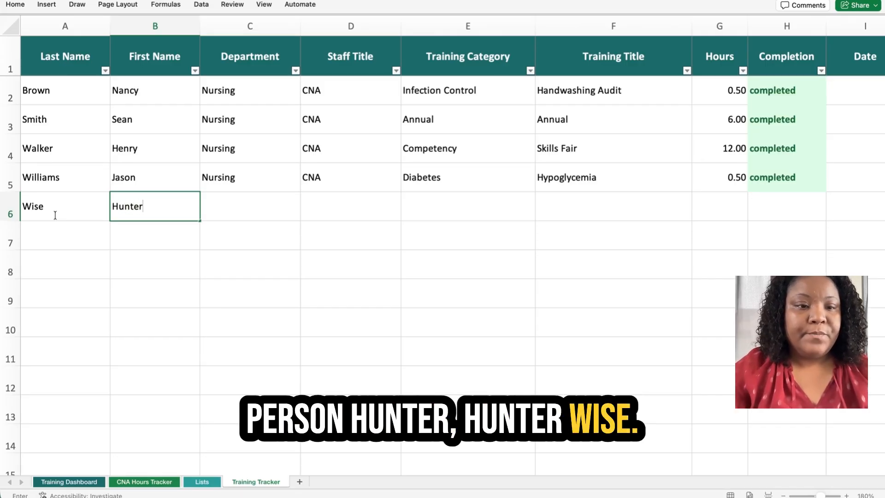
pyautogui.press('Tab')
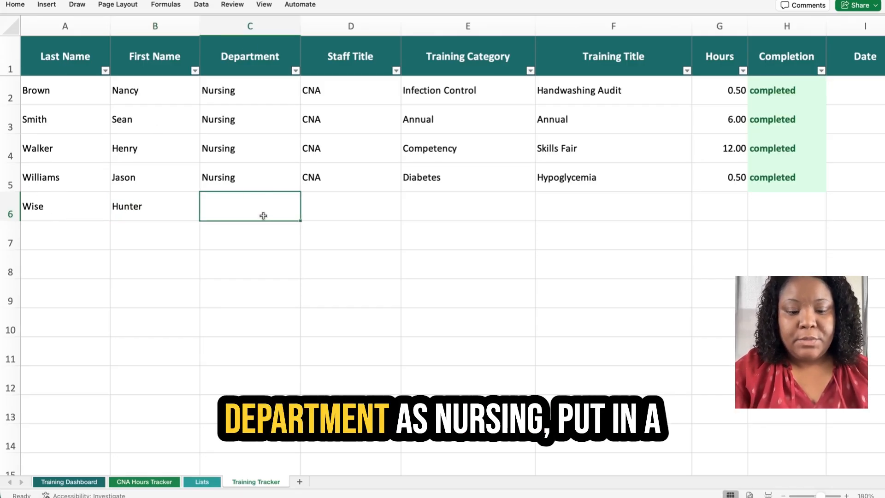
# Fill row 6 with department Nursing, title CNA, category Competency and training Skills Fair.
pyautogui.write('N')
pyautogui.press('Tab')
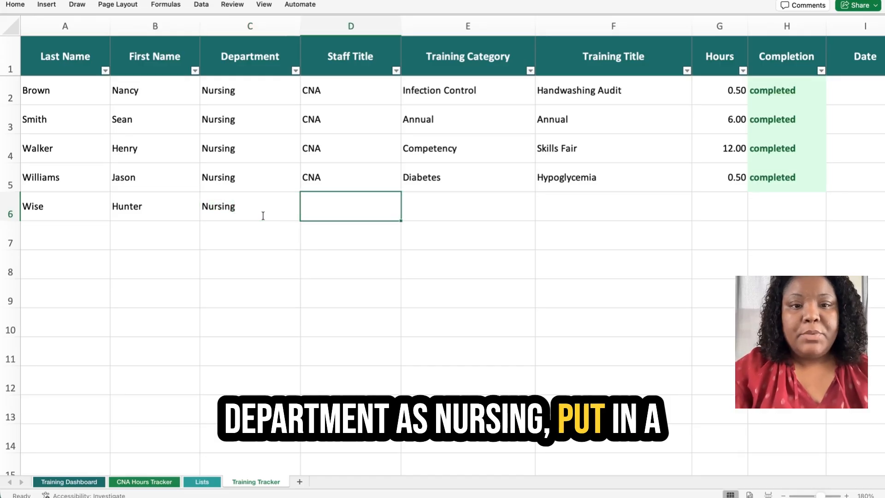
pyautogui.write('C')
pyautogui.press('Tab')
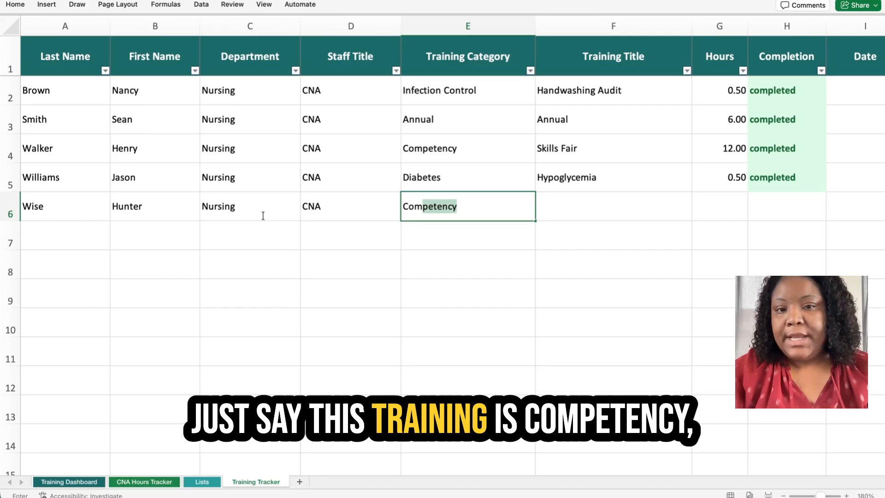
pyautogui.press('Tab')
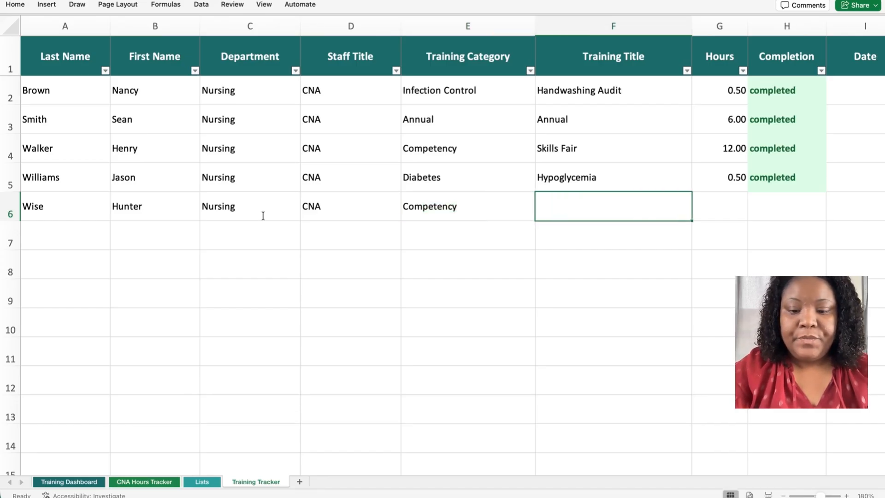
pyautogui.write('Skills Fair')
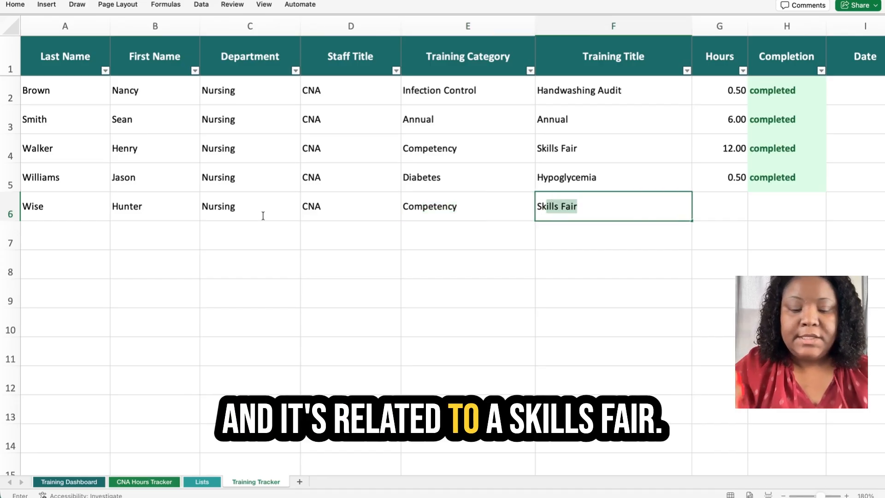
pyautogui.press('Tab')
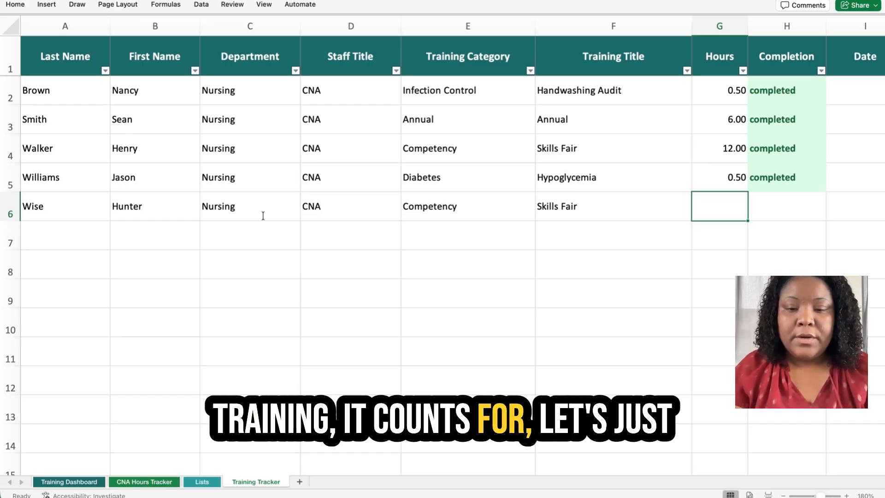
# Log 3 hours in G6 and enter the completion status as pending, fixing the typo.
pyautogui.write('3')
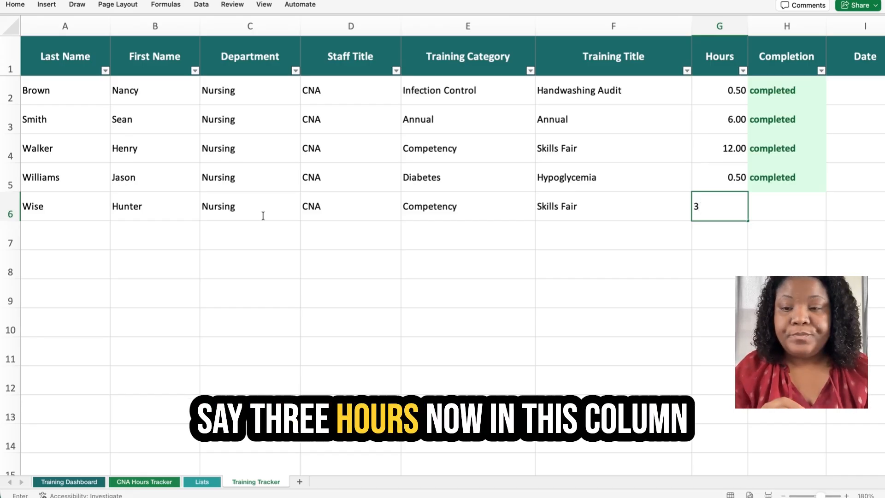
pyautogui.press('Tab')
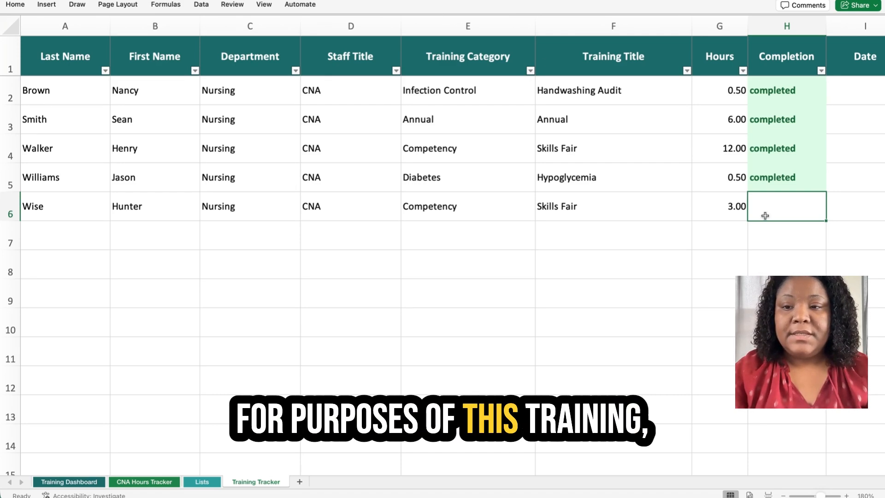
pyautogui.press('BackSpace')
pyautogui.write('e')
pyautogui.press('BackSpace')
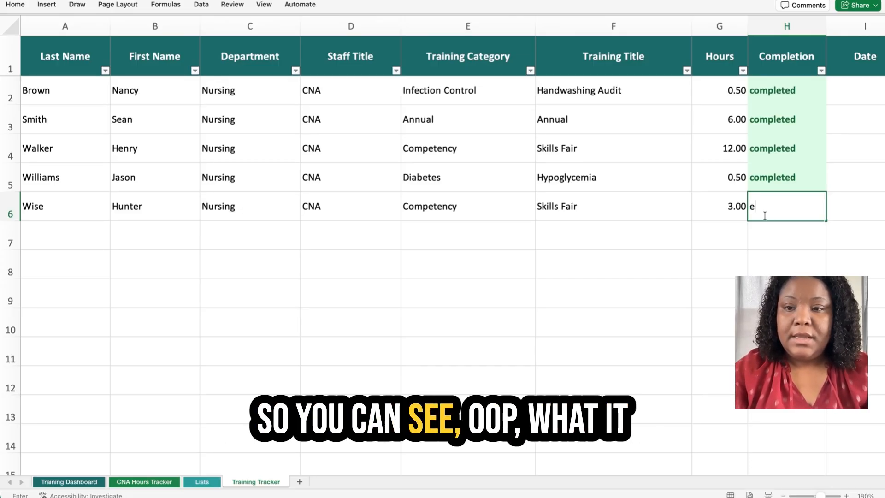
pyautogui.press('BackSpace')
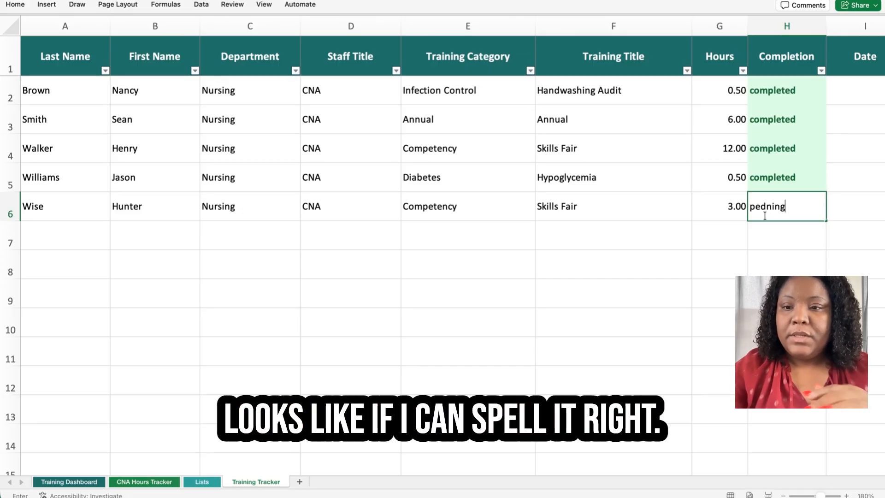
pyautogui.press('BackSpace')
pyautogui.press('BackSpace')
pyautogui.write('nding')
pyautogui.press('Return')
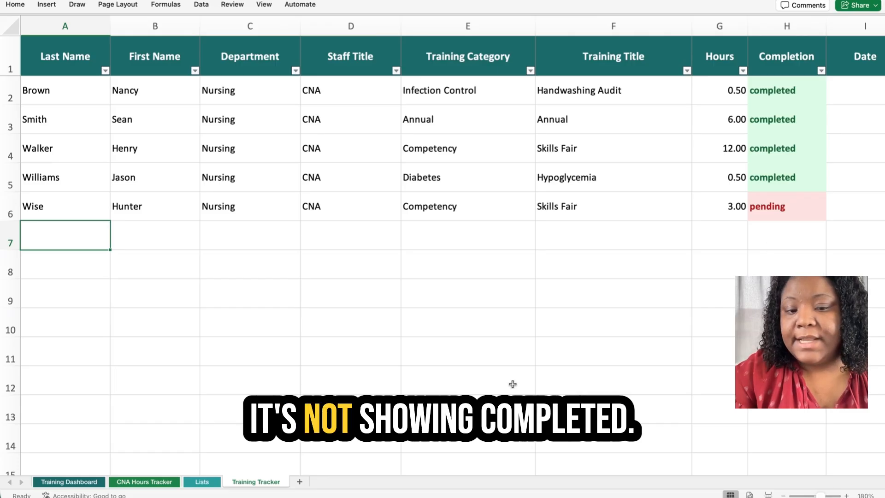
# Scroll across the Training Tracker columns and back, then open the CNA Hours Tracker sheet.
pyautogui.moveTo(378, 470); pyautogui.dragTo(697, 446)
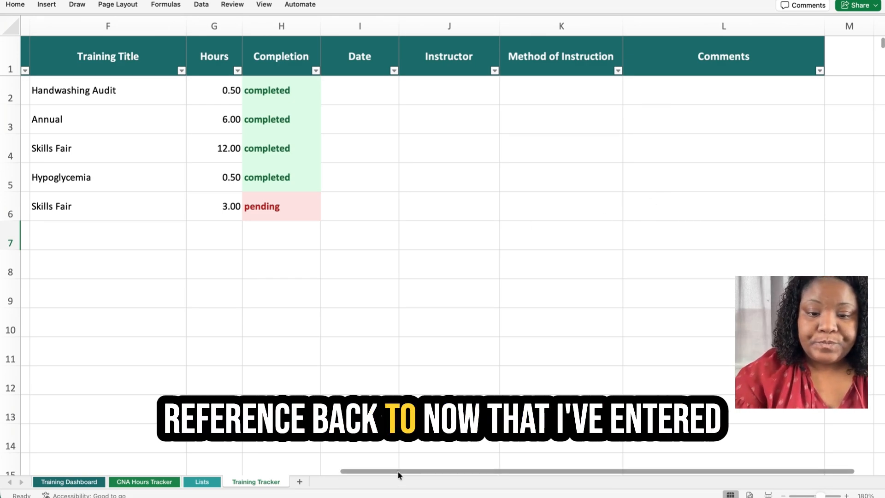
pyautogui.hscroll(-2, 397, 472)
pyautogui.moveTo(342, 469); pyautogui.dragTo(52, 470)
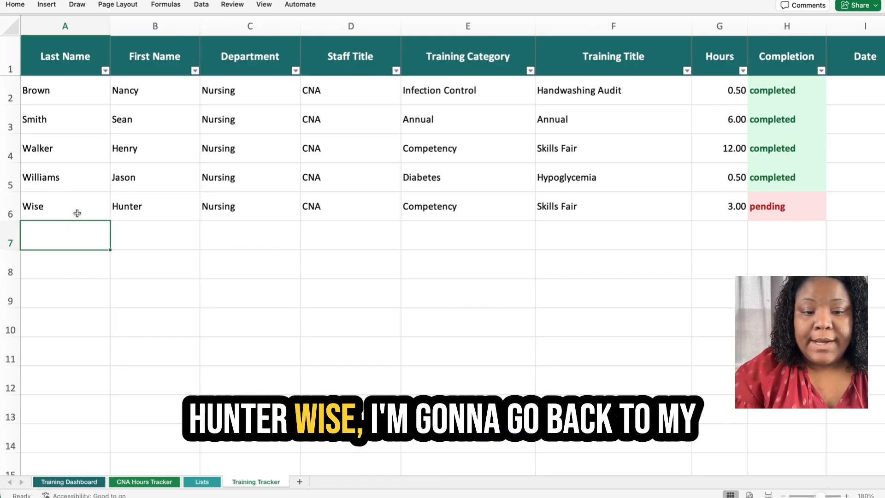
pyautogui.click(139, 482)
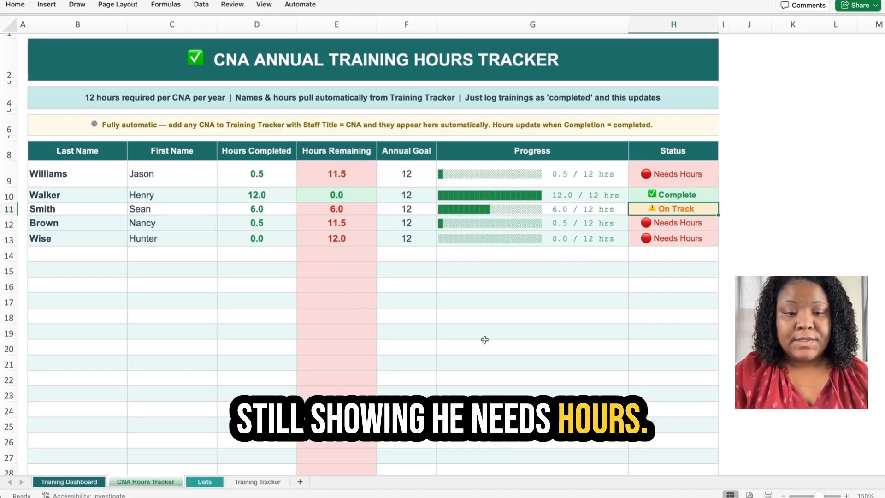
# Return to the Training Tracker sheet after seeing the fifth CNA still at 0.0 hours.
pyautogui.click(264, 482)
# Change H6's completion status from pending to completed.
pyautogui.click(766, 210)
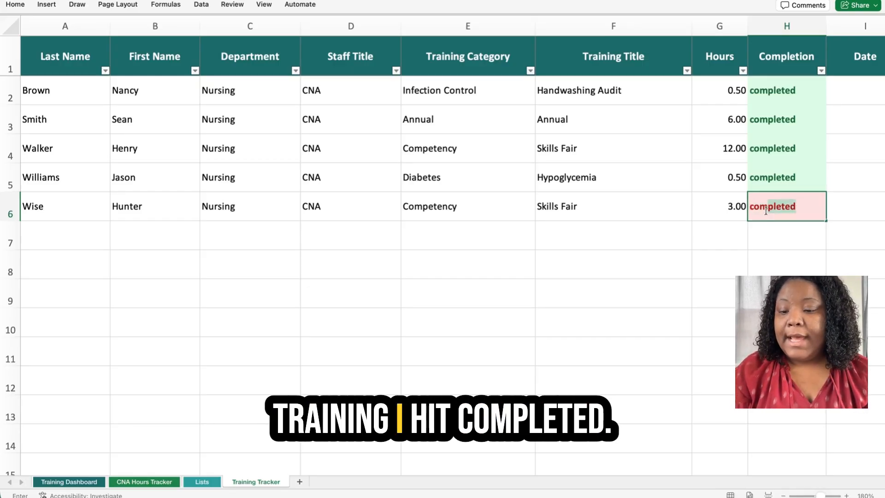
pyautogui.press('Return')
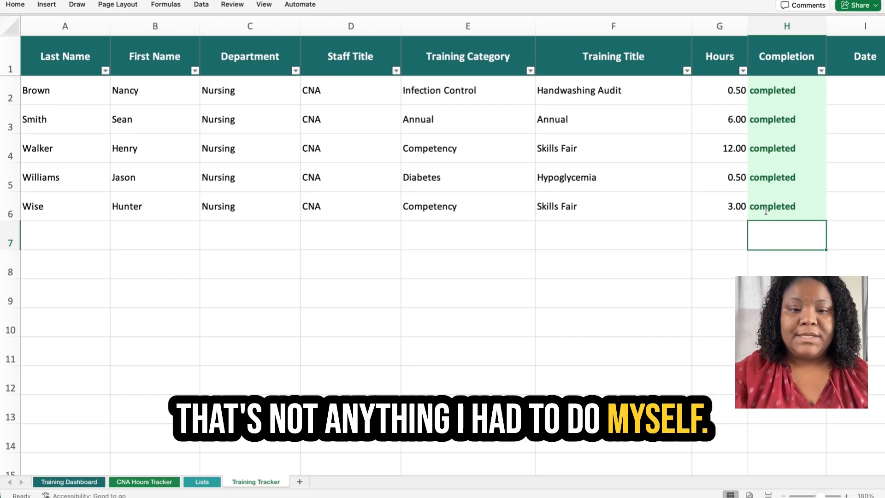
# View the CNA Hours Tracker, where the fifth CNA shows 3.0 hours completed and 9.0 remaining.
pyautogui.click(141, 482)
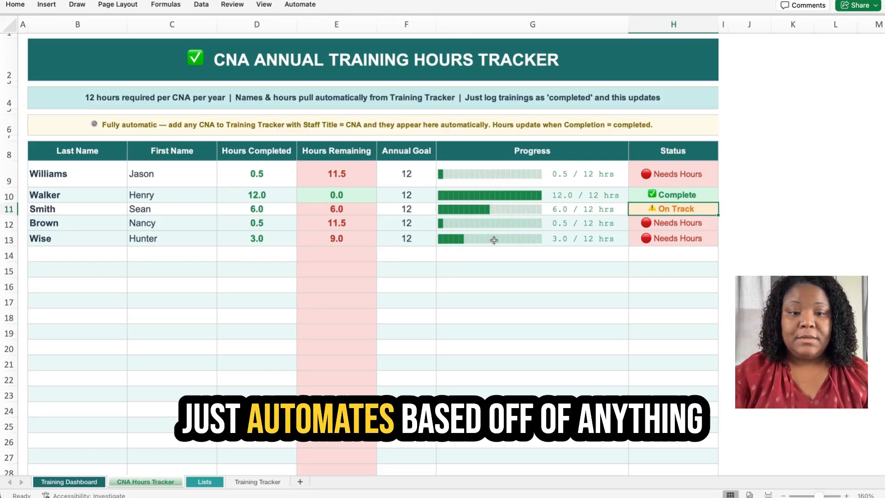
# On the Training Tracker, enter LPN as row 7's staff title and pending as its completion.
pyautogui.click(257, 481)
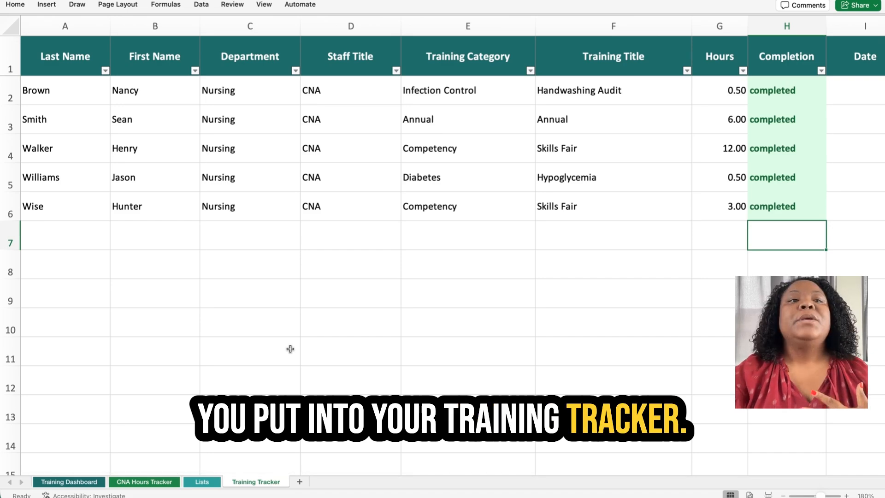
pyautogui.hscroll(10, 290, 349)
pyautogui.hscroll(-10, 118, 469)
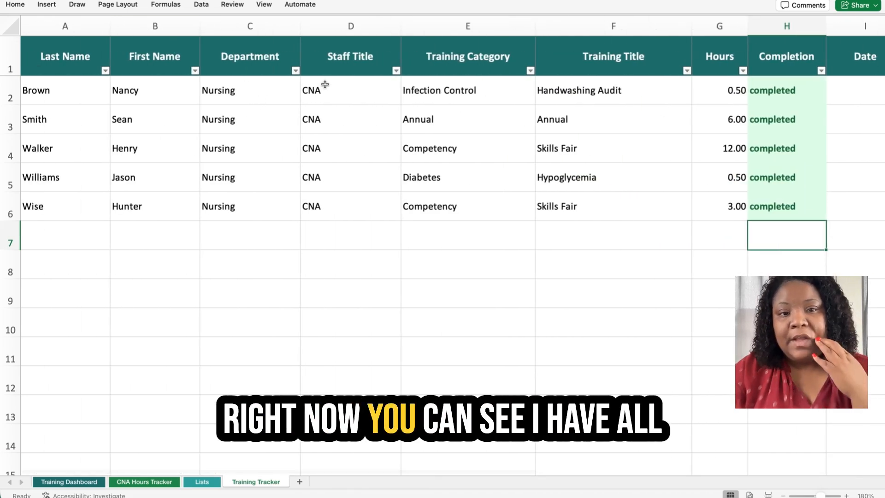
pyautogui.click(342, 244)
pyautogui.write('LP')
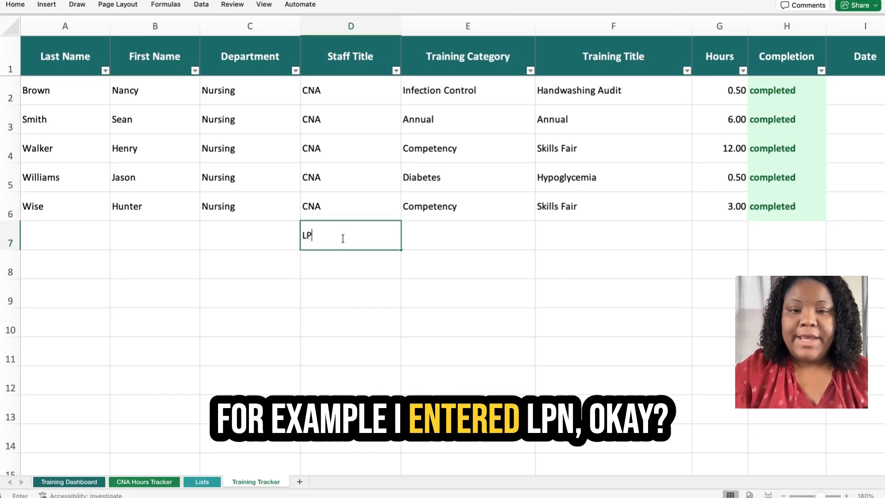
pyautogui.write('N')
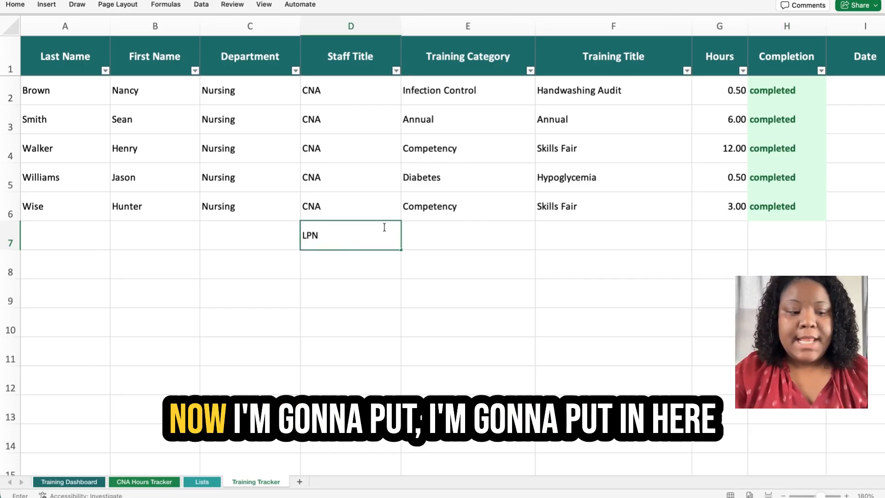
pyautogui.click(772, 232)
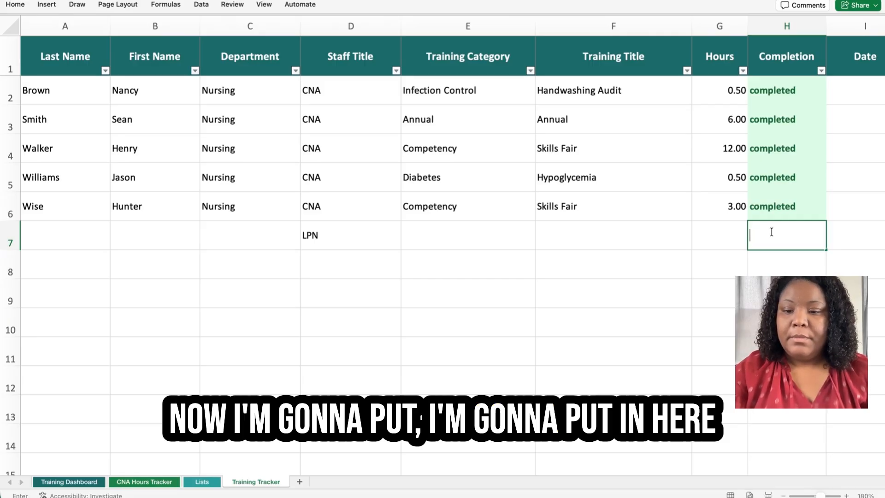
pyautogui.write('pending')
pyautogui.press('Return')
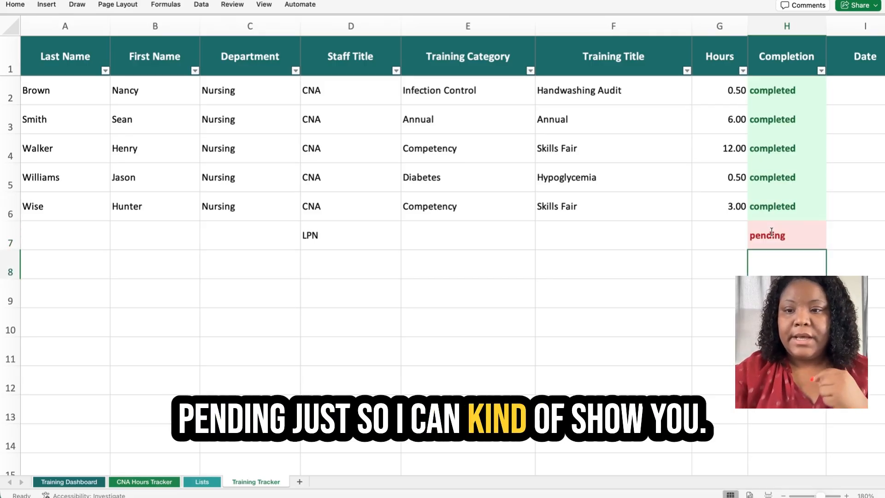
# Fill row 7 with category Competency, training Skills Fair and 3 hours.
pyautogui.click(421, 233)
pyautogui.write('competency')
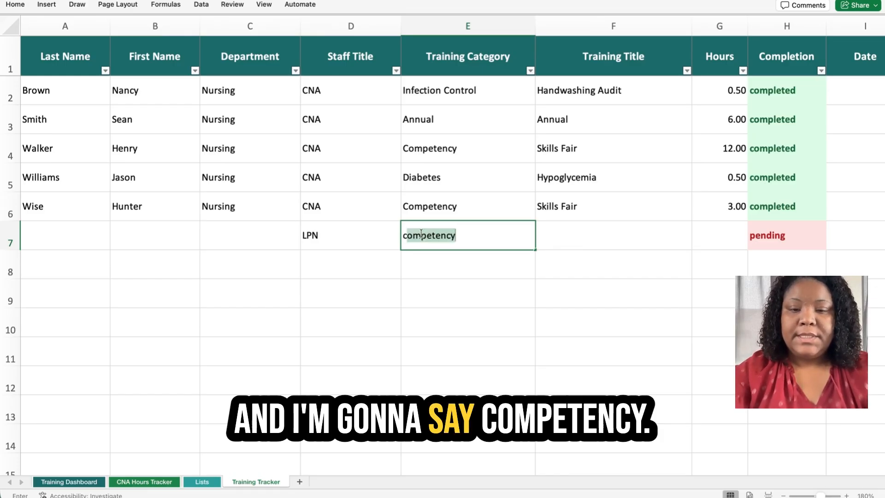
pyautogui.press('Tab')
pyautogui.write('s')
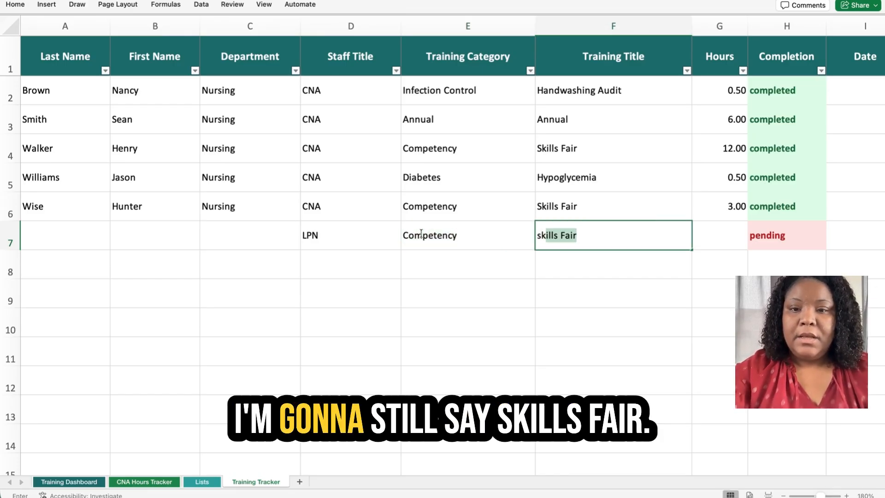
pyautogui.press('Tab')
pyautogui.write('3')
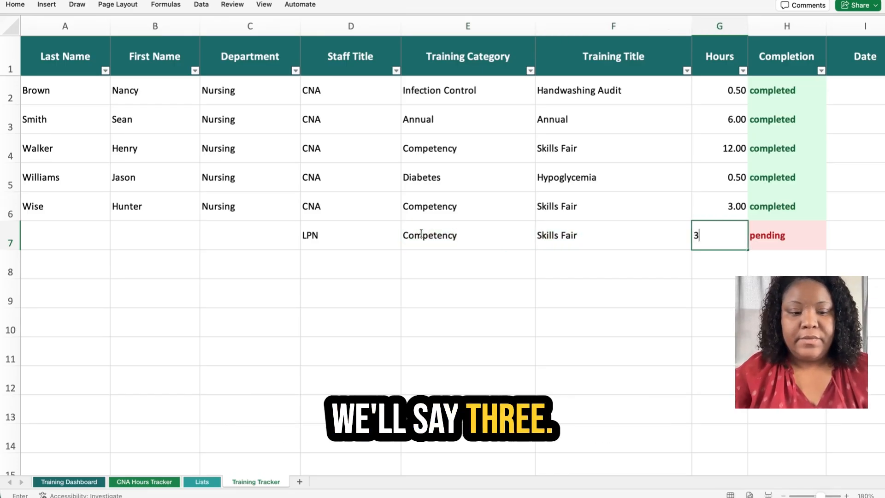
pyautogui.press('Tab')
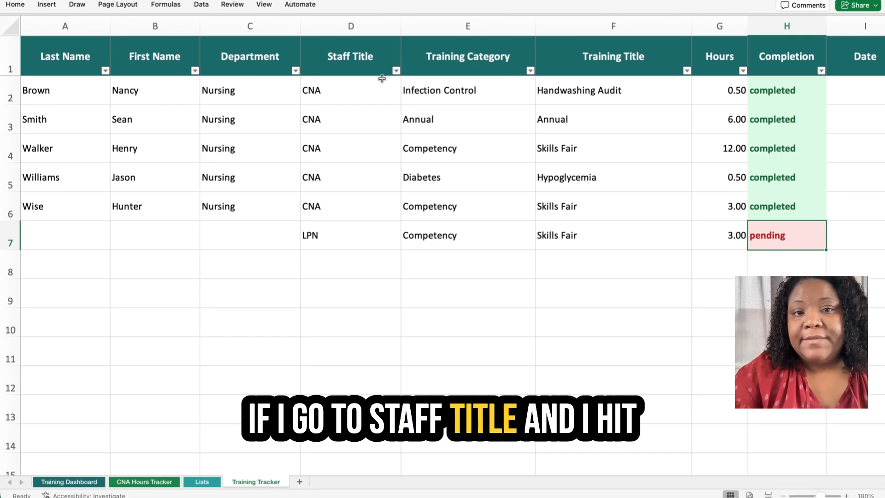
pyautogui.click(395, 72)
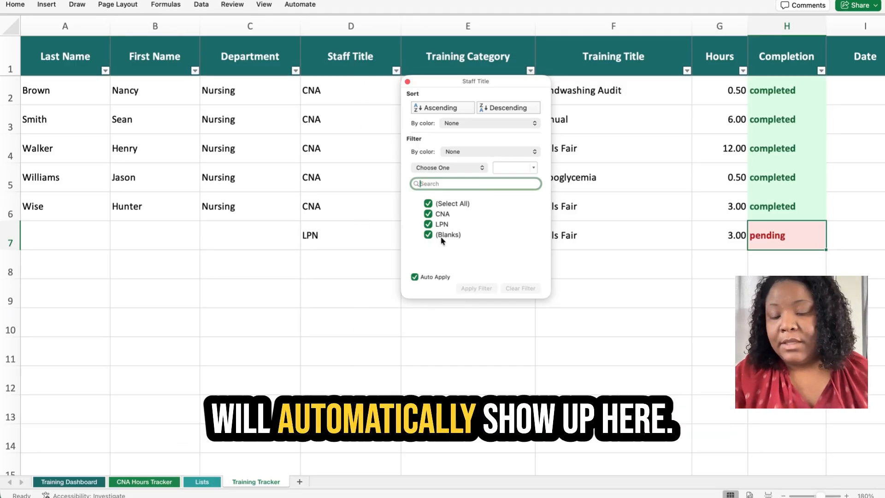
pyautogui.click(428, 203)
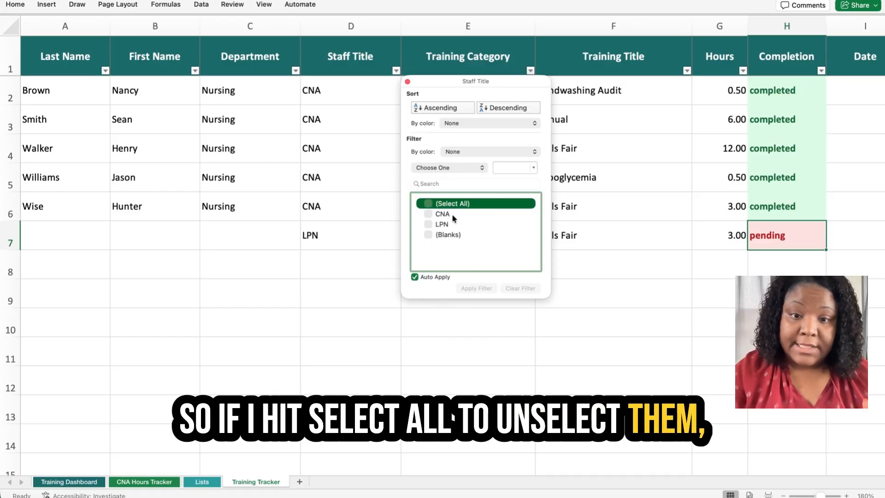
pyautogui.click(430, 223)
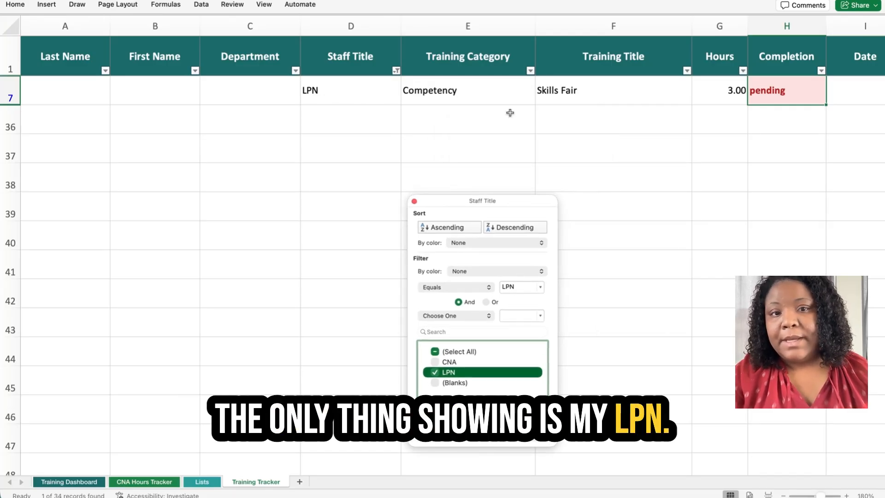
pyautogui.click(396, 71)
pyautogui.click(396, 72)
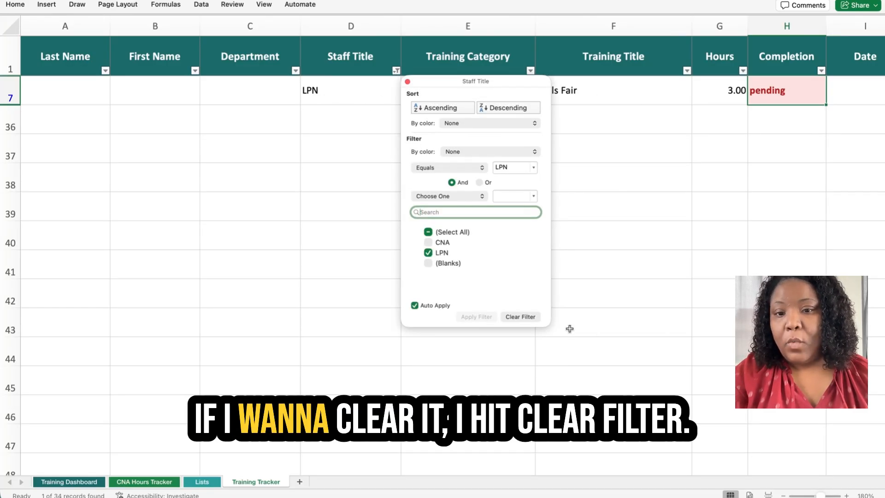
pyautogui.click(516, 318)
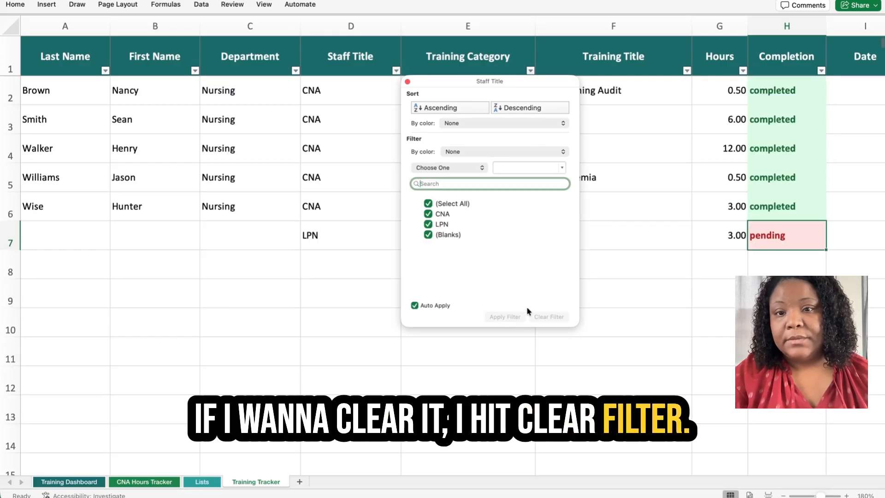
pyautogui.moveTo(483, 87); pyautogui.dragTo(536, 257)
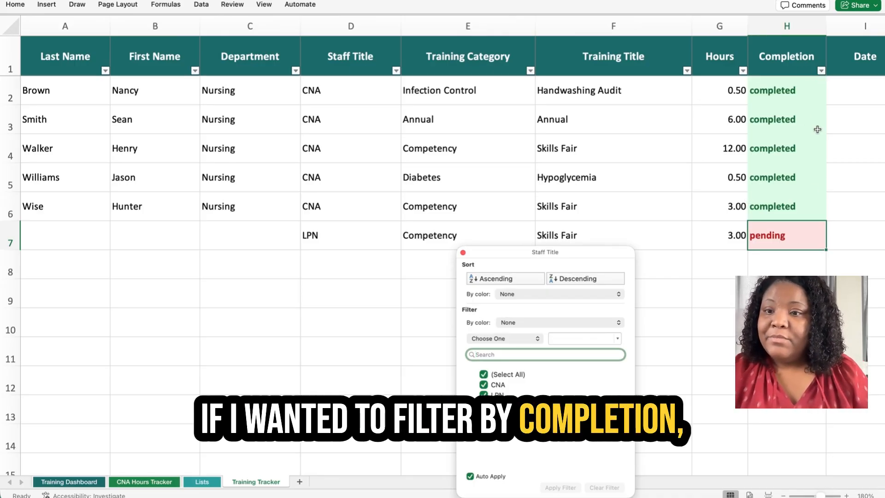
# Filter the Completion column to show only pending trainings, inspect the result, and close the filter popup.
pyautogui.click(821, 70)
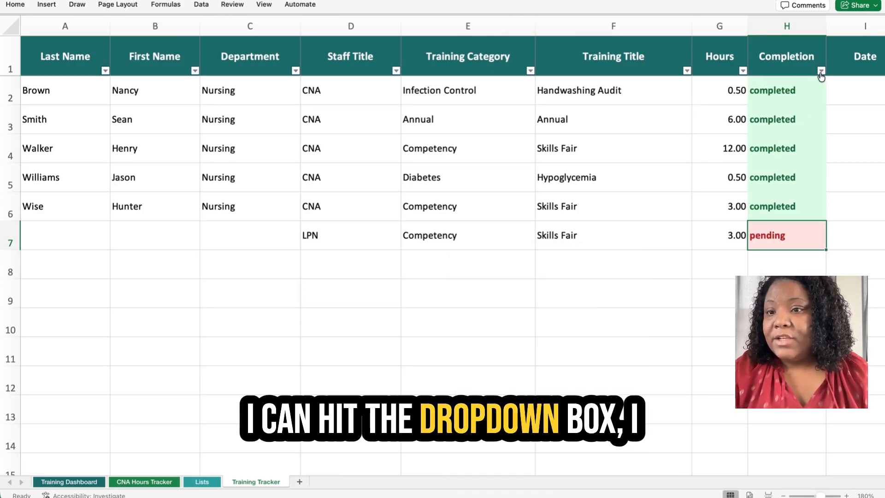
pyautogui.click(821, 70)
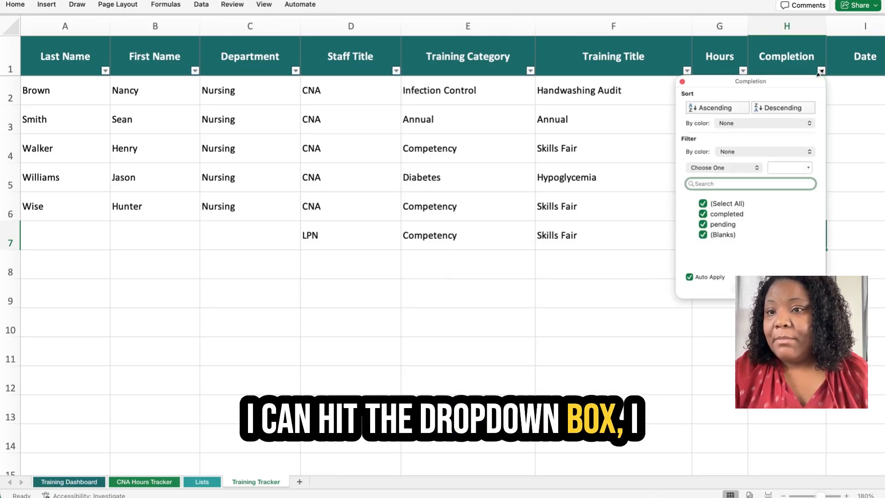
pyautogui.click(707, 205)
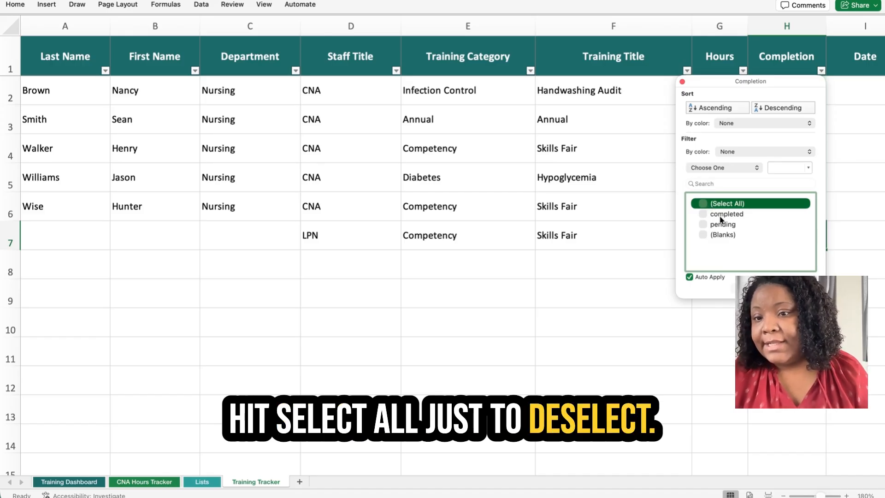
pyautogui.click(703, 224)
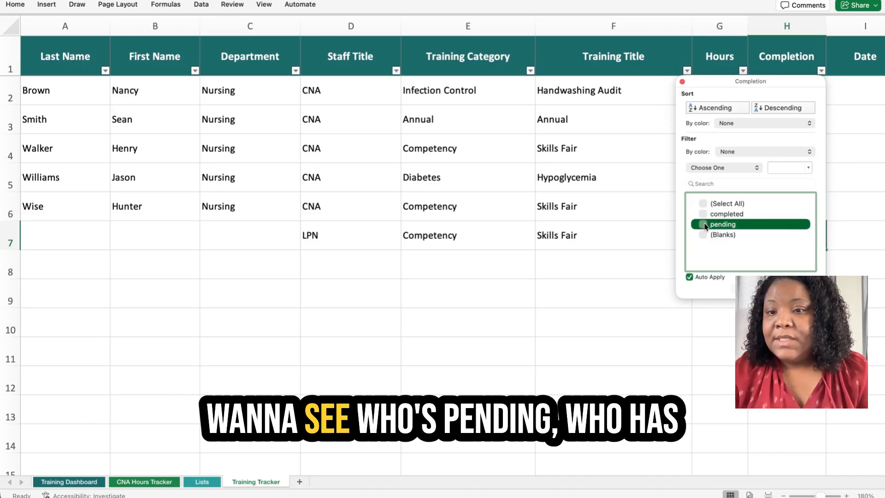
pyautogui.click(703, 224)
pyautogui.moveTo(710, 87); pyautogui.dragTo(464, 146)
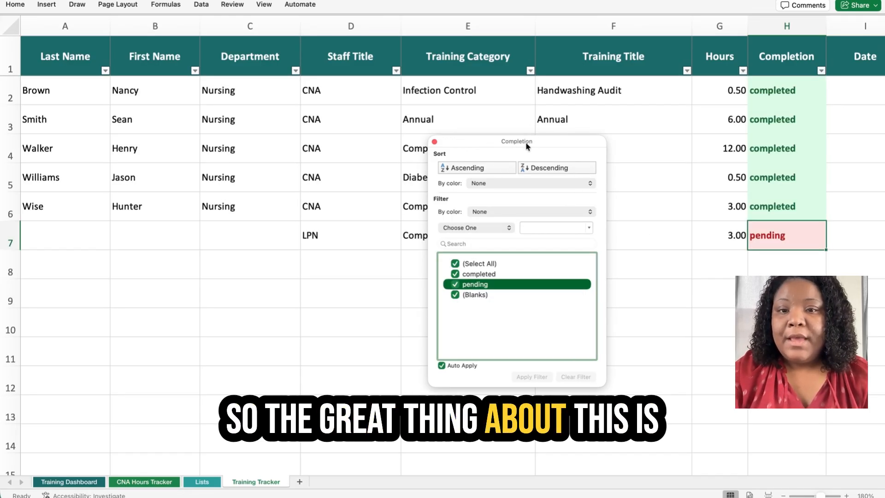
pyautogui.moveTo(527, 146); pyautogui.dragTo(655, 308)
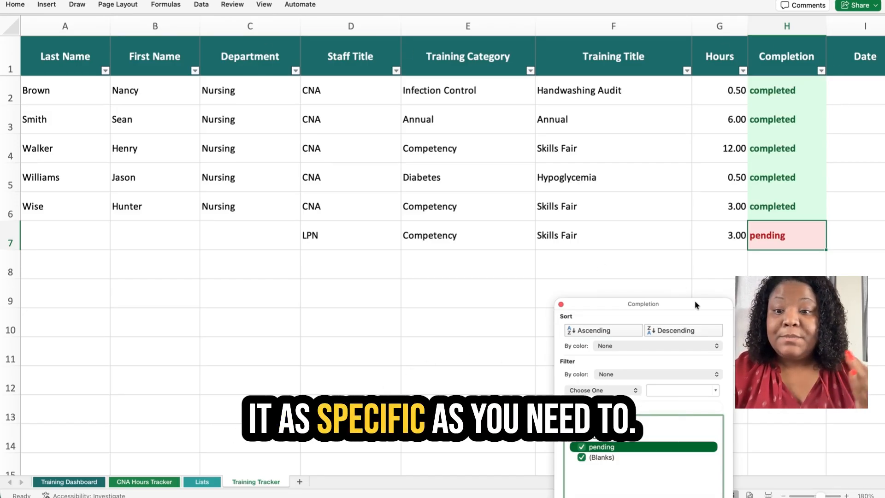
pyautogui.click(562, 305)
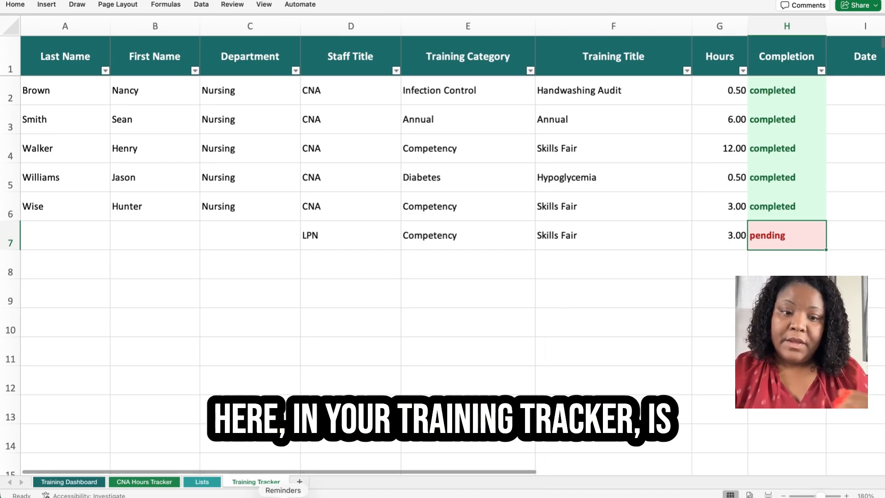
# Open the CNA Hours Tracker listing five CNAs: one Complete, one On Track, three Needs Hours.
pyautogui.click(146, 483)
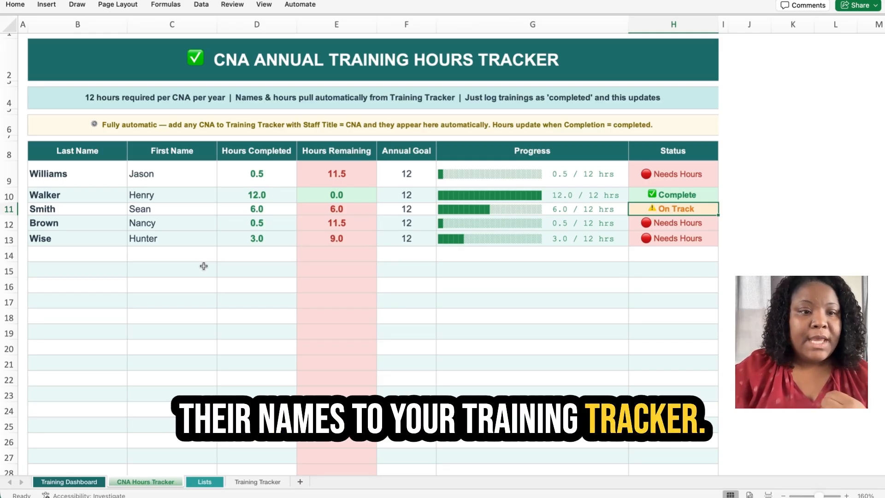
# Select the B8:H13 hours table and sort it A to Z by last name.
pyautogui.click(75, 255)
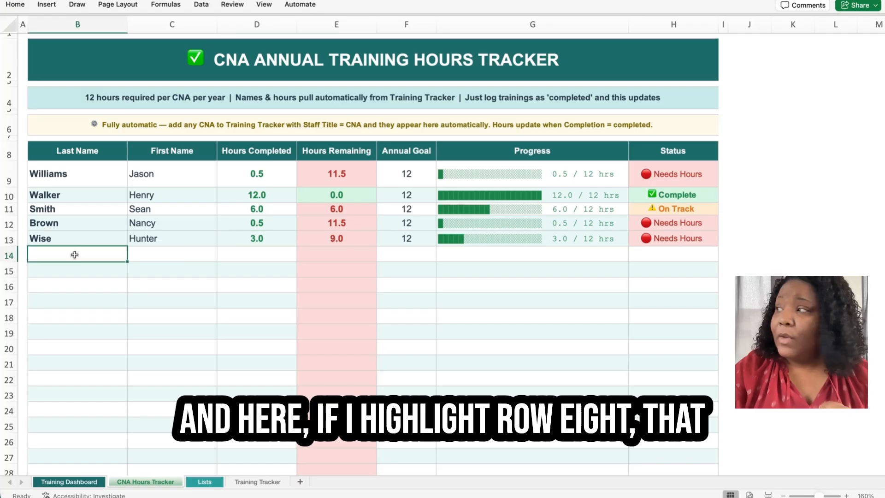
pyautogui.moveTo(54, 148); pyautogui.dragTo(676, 156)
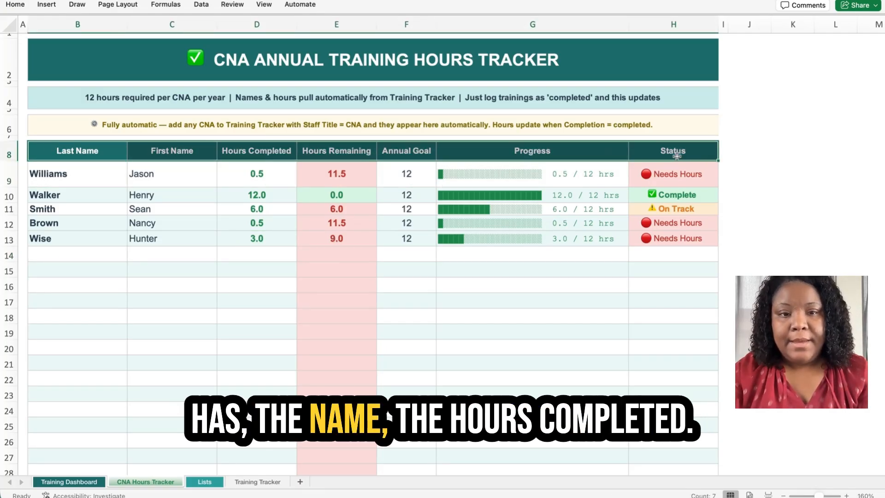
pyautogui.moveTo(677, 156); pyautogui.dragTo(673, 239)
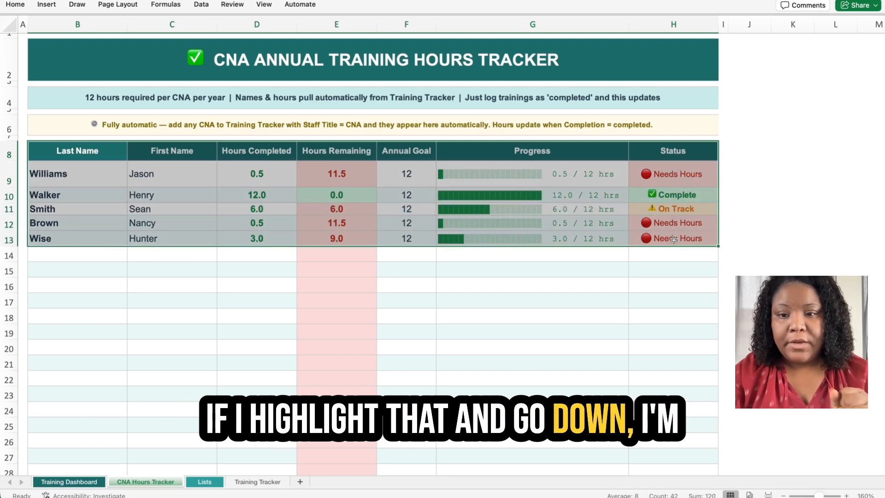
pyautogui.rightClick(575, 204)
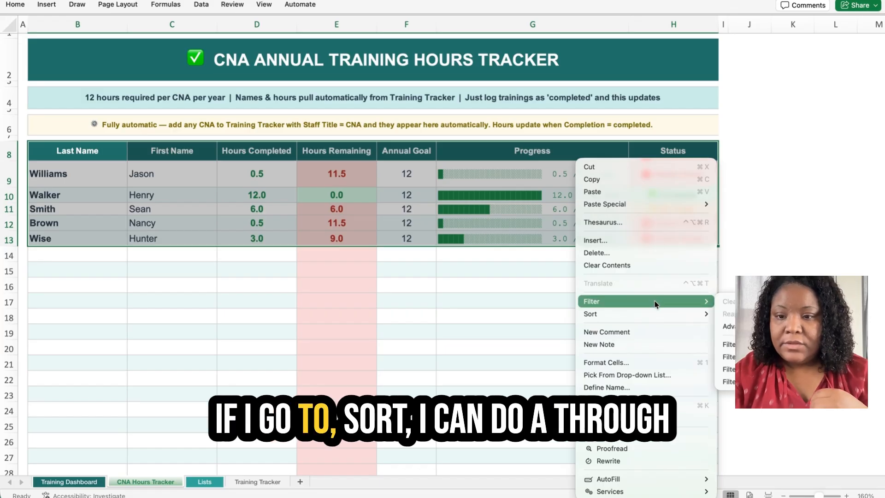
pyautogui.moveTo(656, 317)
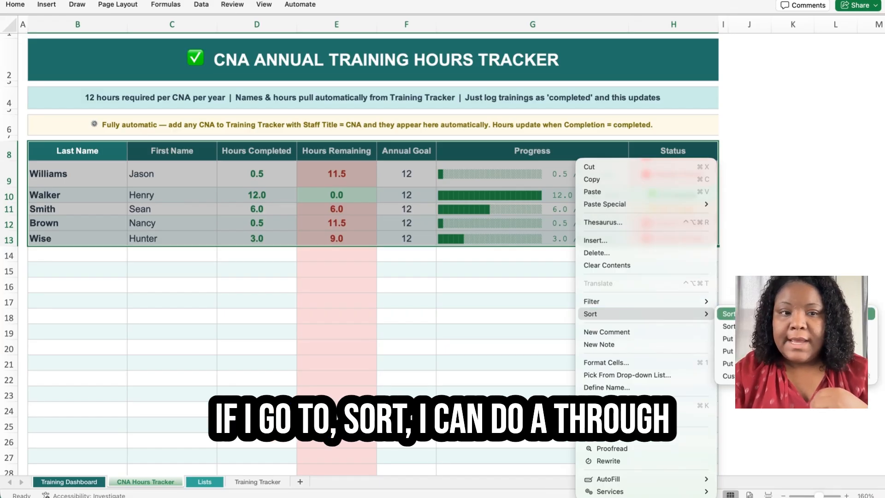
pyautogui.click(728, 314)
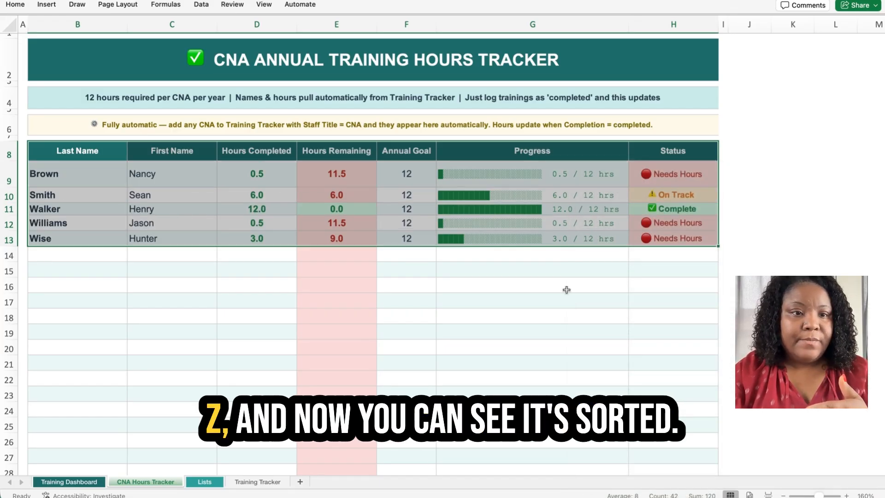
pyautogui.click(74, 284)
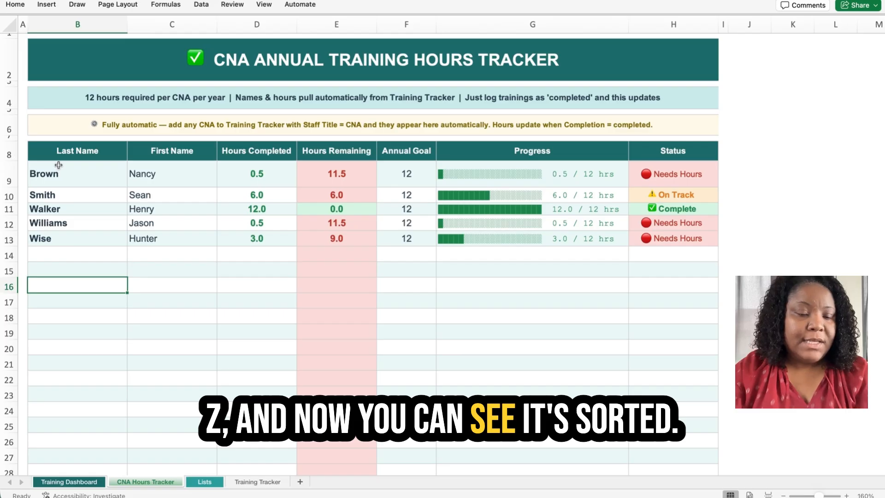